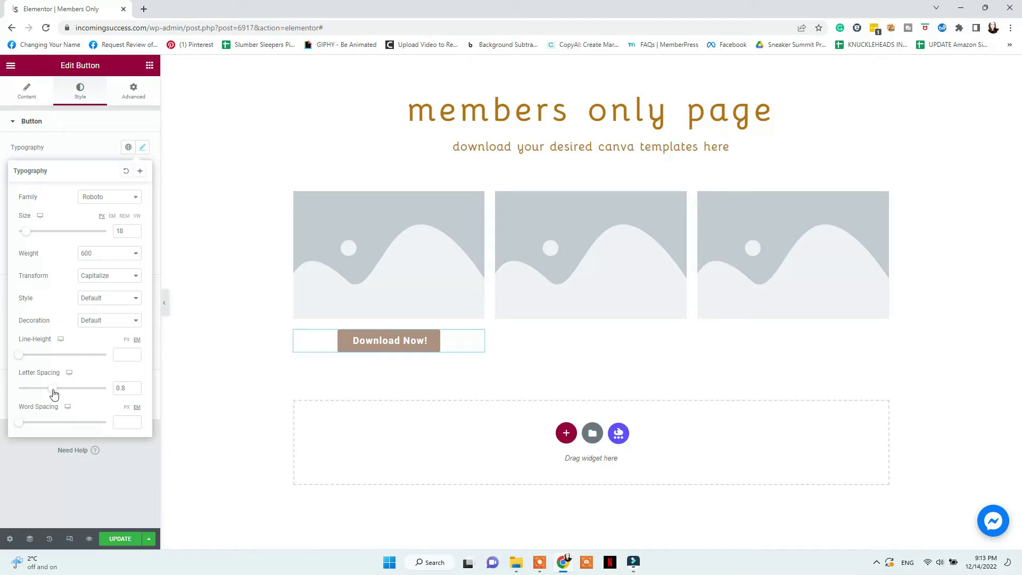
Step: Enlarge the Download Now! button text to size 18 and close its typography settings
left_click_drag(25, 358, 39, 359)
left_click(419, 354)
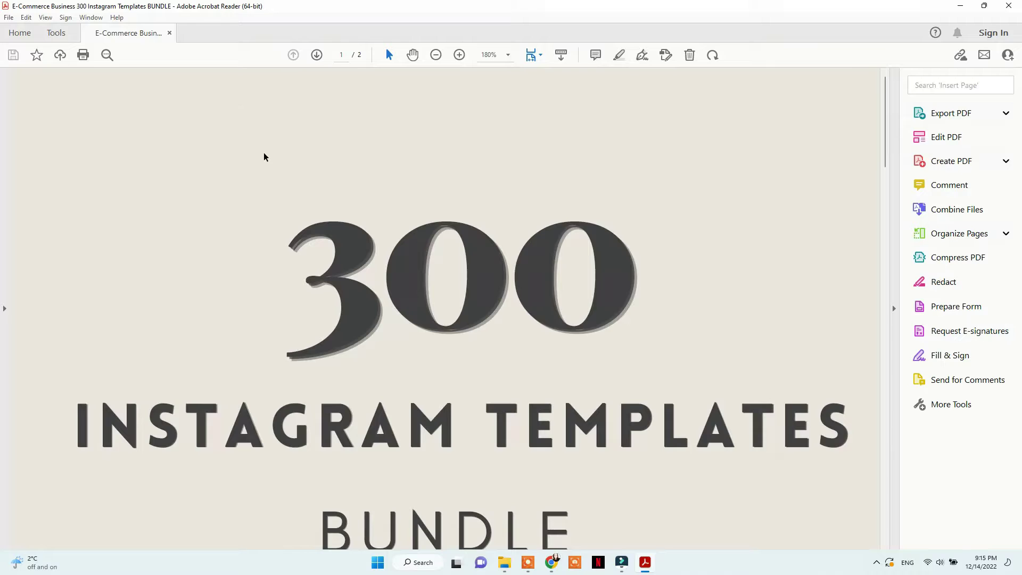
scroll(455, 336, "down", 2)
scroll(455, 336, "down", 14)
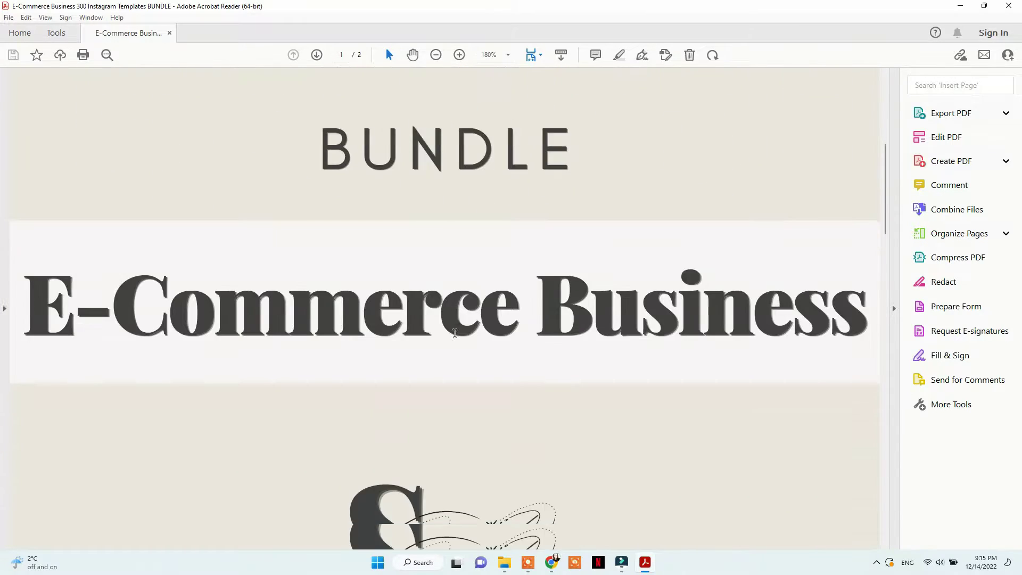
scroll(455, 336, "down", 12)
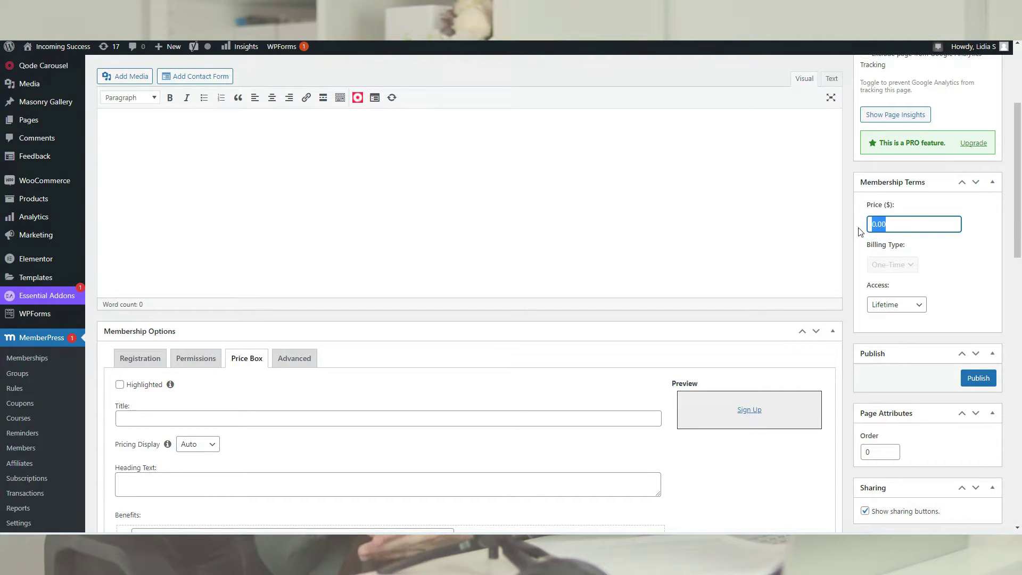
Step: Set the membership billing type to Recurring with a Monthly interval
left_click(904, 264)
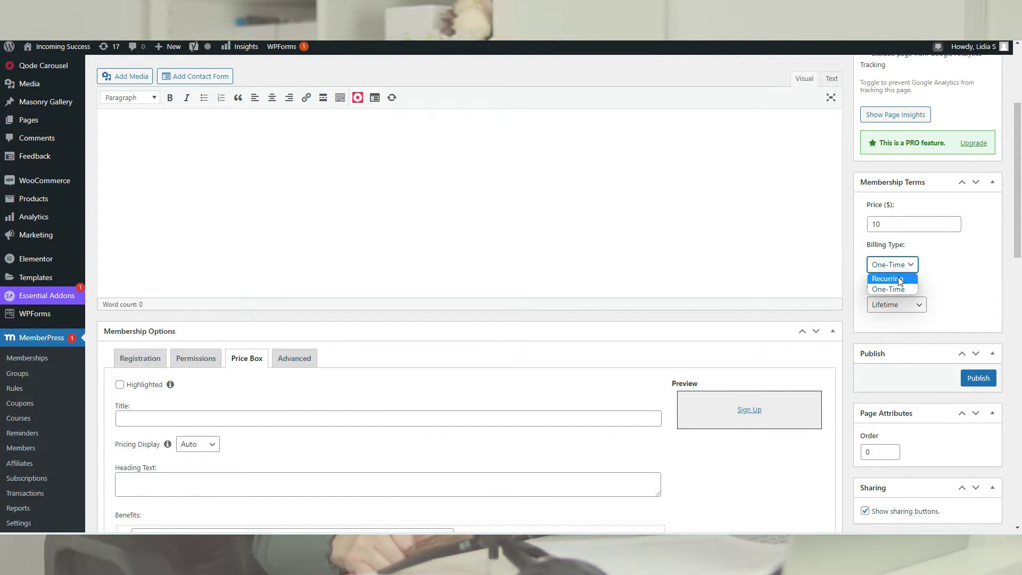
left_click(900, 273)
left_click(907, 307)
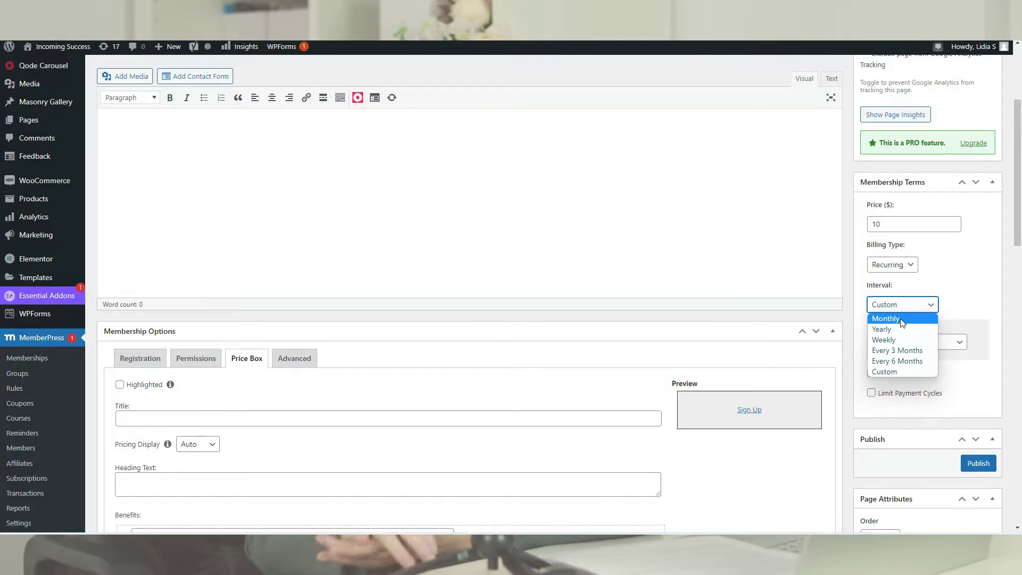
left_click(900, 319)
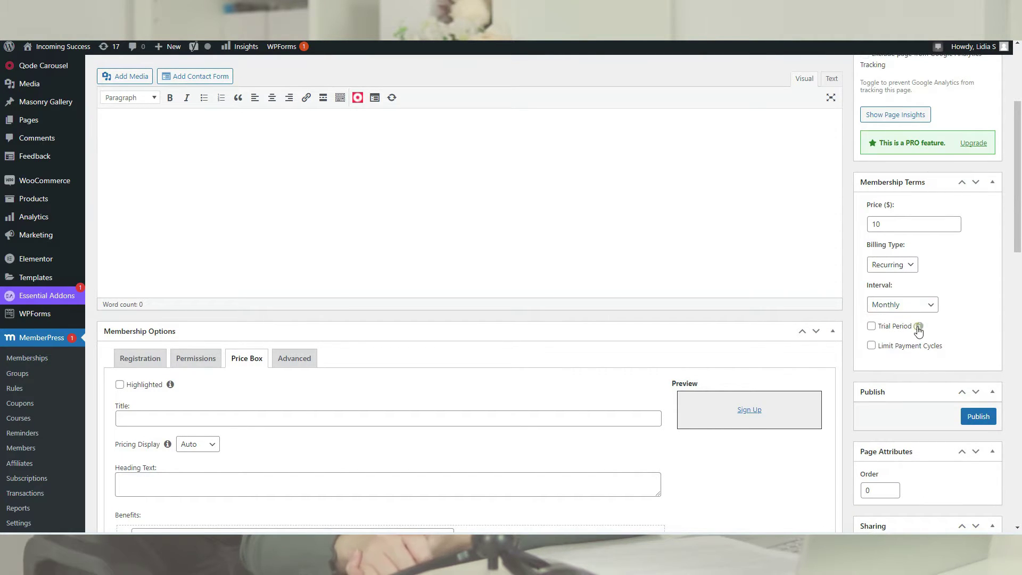
Step: Enable a trial period for the membership with a 2-day duration
left_click(918, 326)
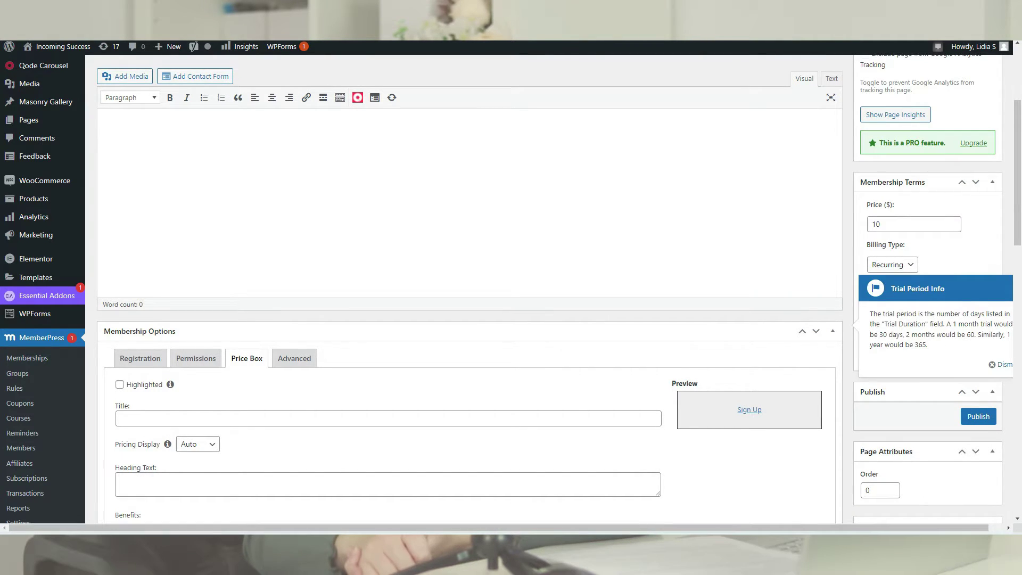
left_click(990, 365)
left_click(871, 326)
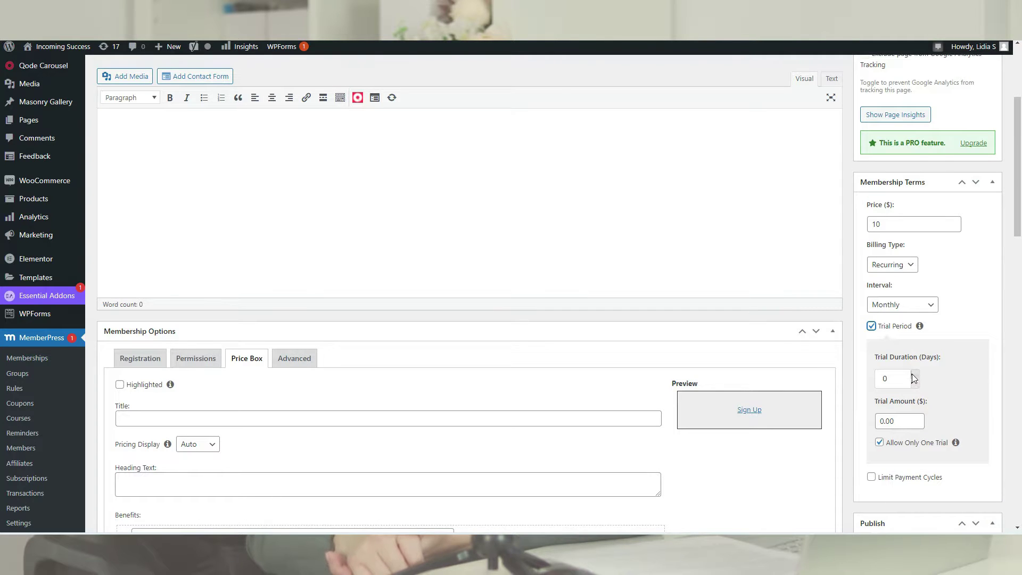
double_click(912, 374)
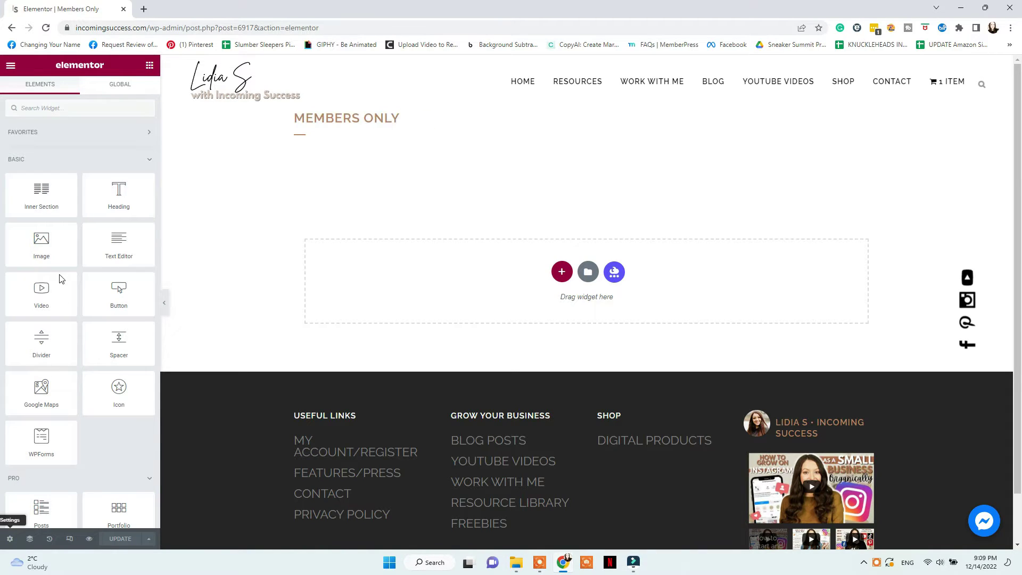
Step: Switch the page layout to Elementor Canvas
left_click(10, 540)
left_click(102, 329)
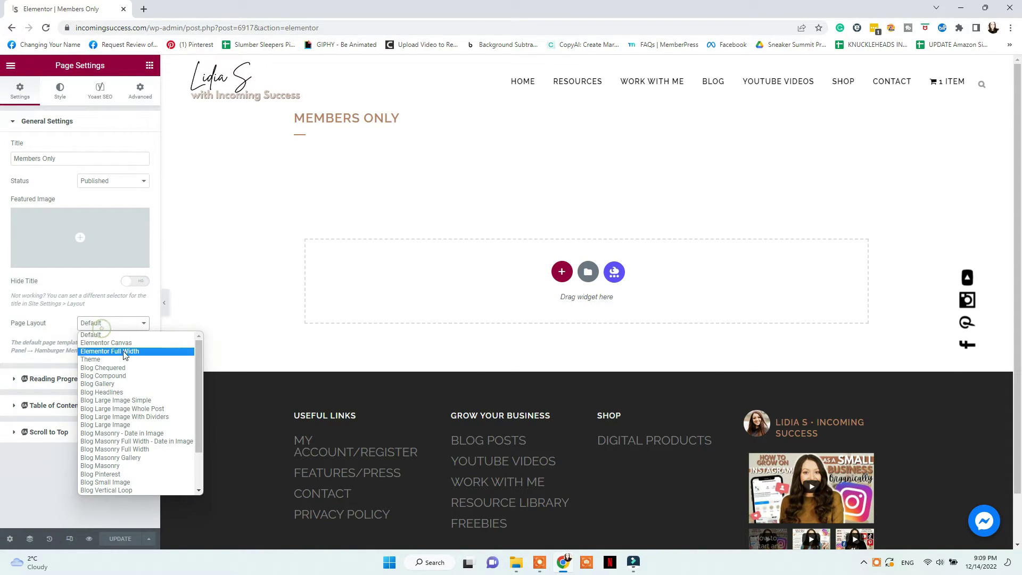
left_click(117, 343)
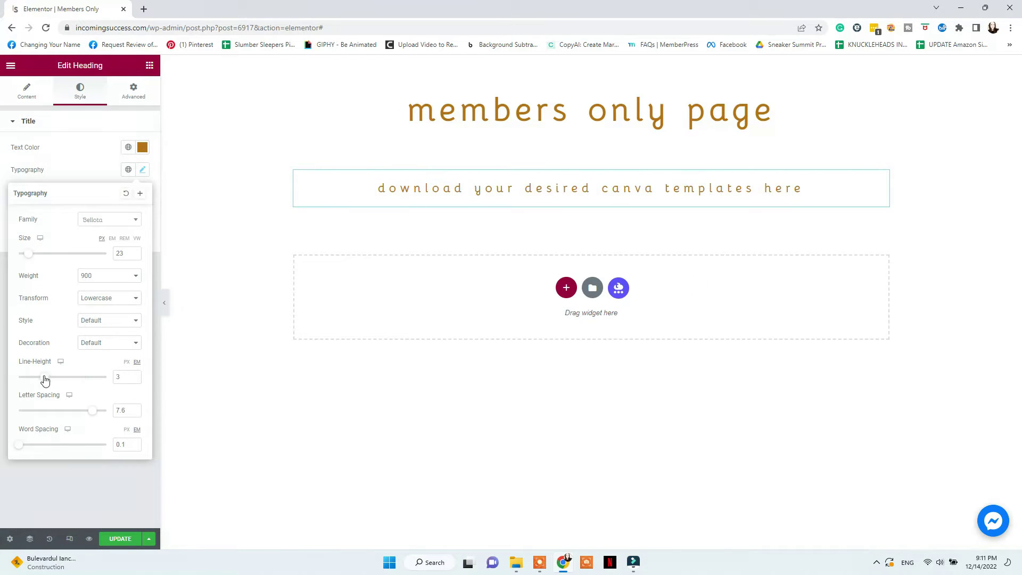
Step: Tighten the subtitle: line height 1.1, letter spacing 0.9, margin -48
left_click_drag(46, 379, 27, 379)
left_click_drag(85, 414, 51, 415)
left_click(133, 91)
left_click(33, 163)
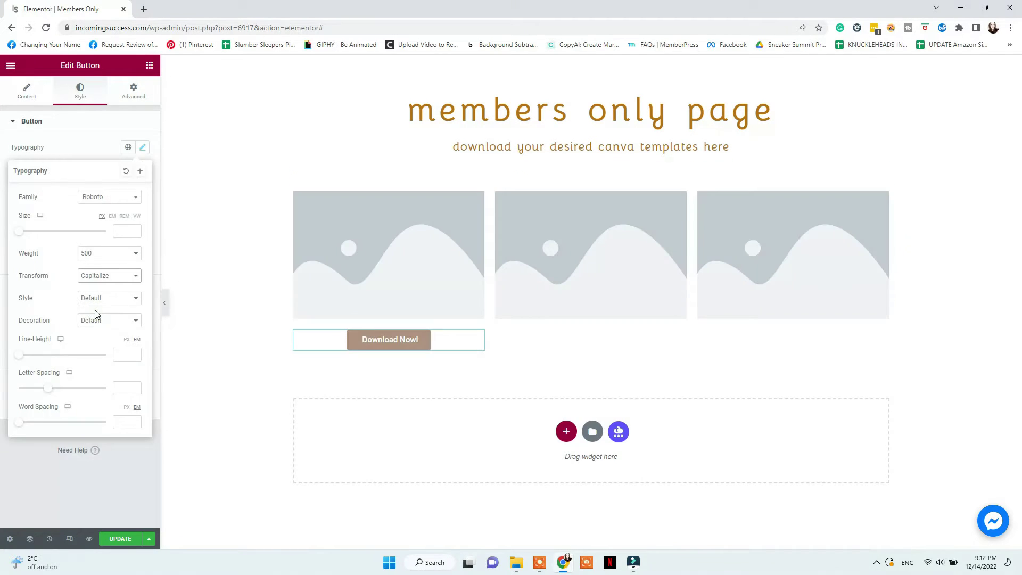
Step: Make the button text oblique, size 18 and lowercase, then open Upload New Media
left_click(109, 297)
left_click(98, 339)
left_click(26, 231)
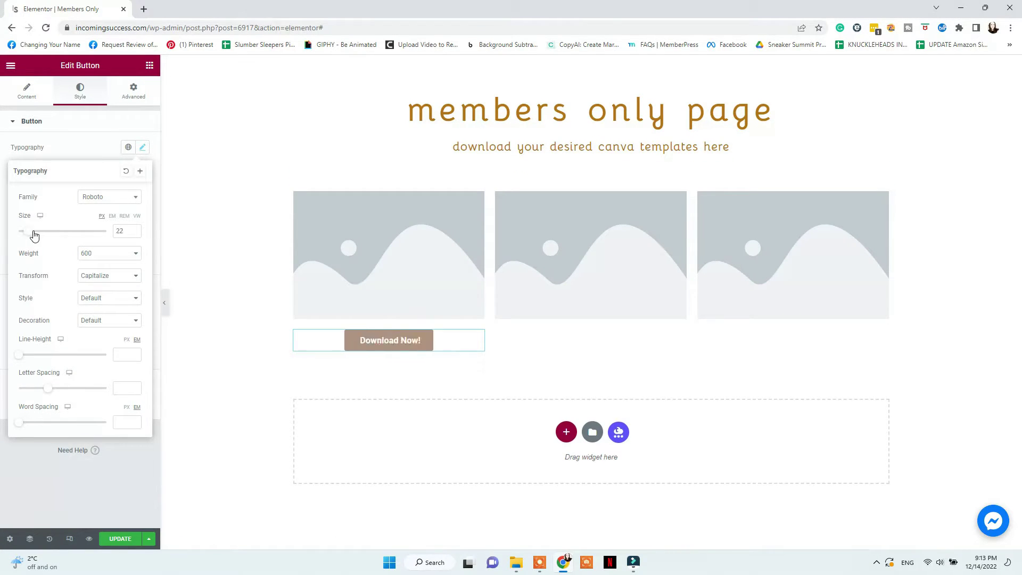
left_click(110, 275)
left_click(91, 287)
left_click(109, 275)
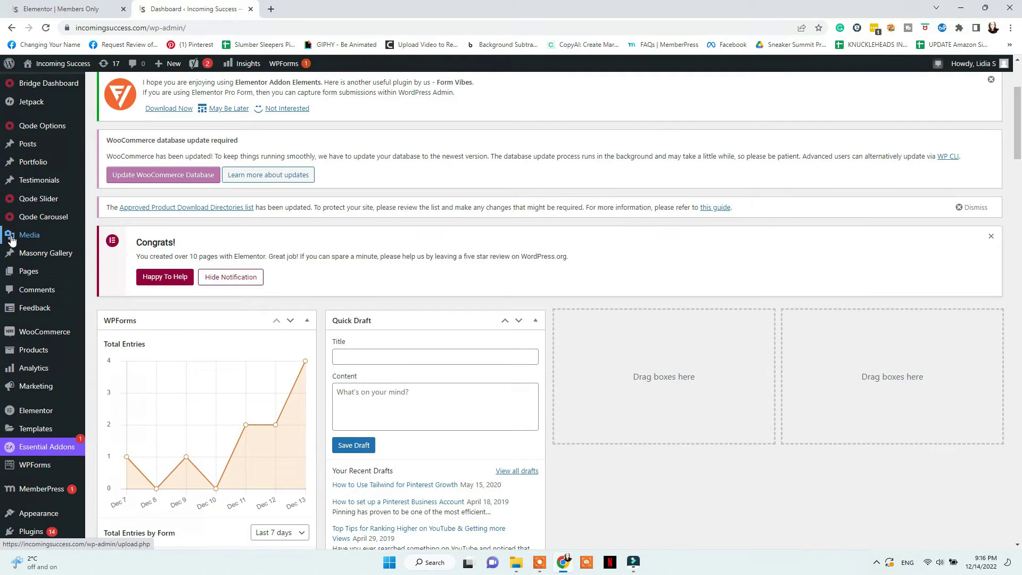
mouse_move(29, 235)
left_click(109, 251)
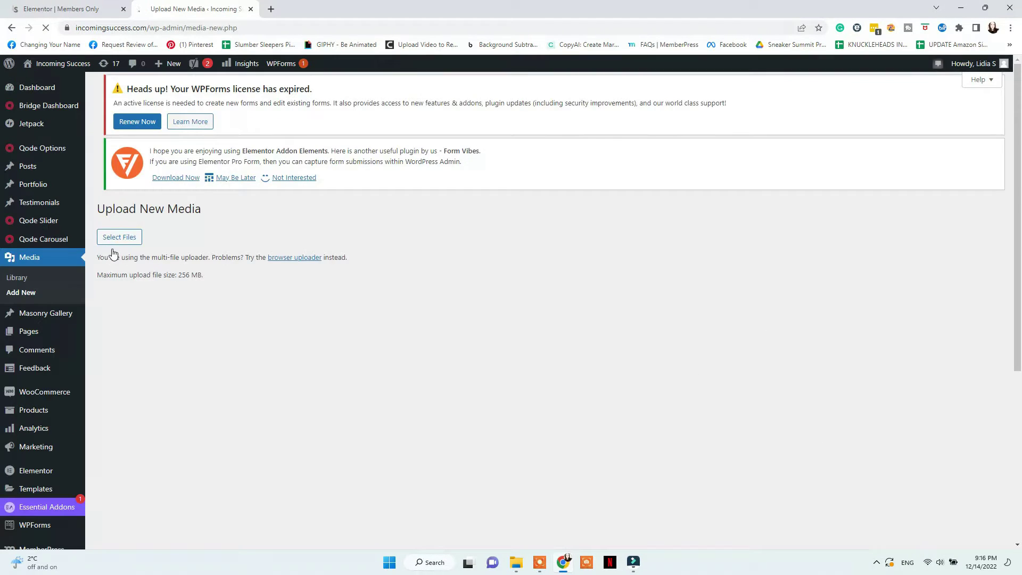
Step: Load the uploaded templates PDF URL in a new tab, then return to the editor
key("ctrl+t")
key("ctrl+v")
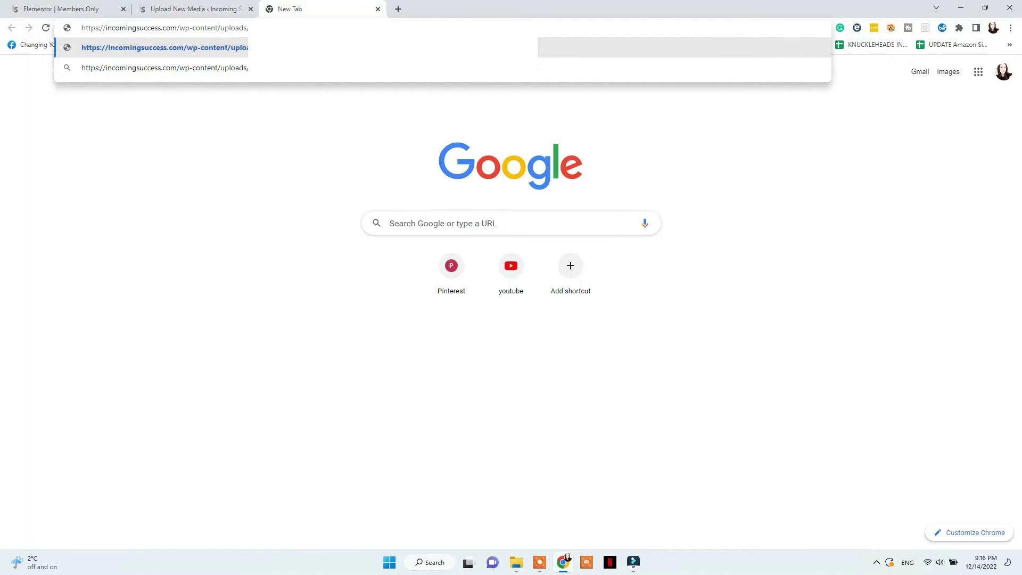
key("Return")
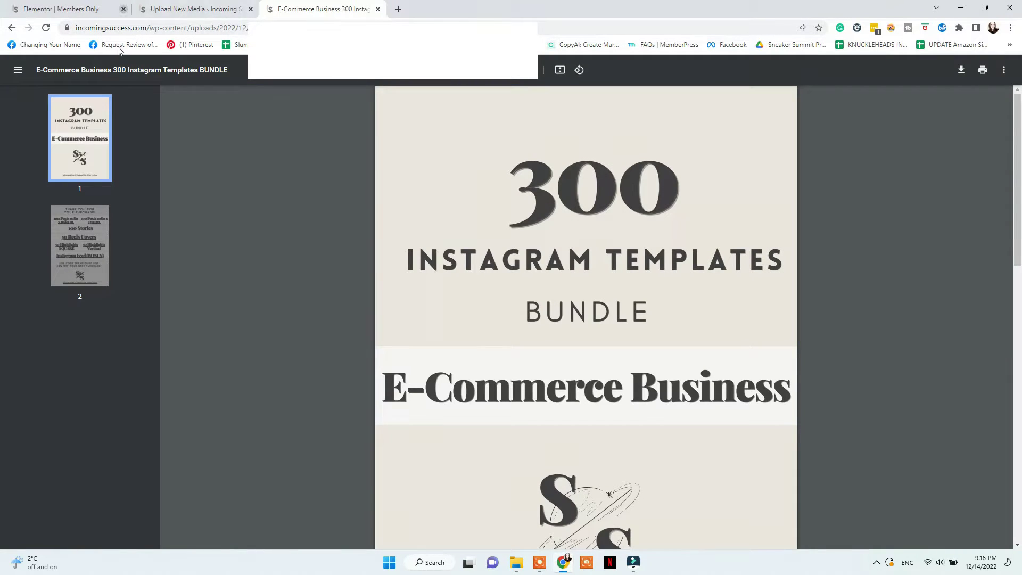
left_click(192, 8)
left_click(59, 9)
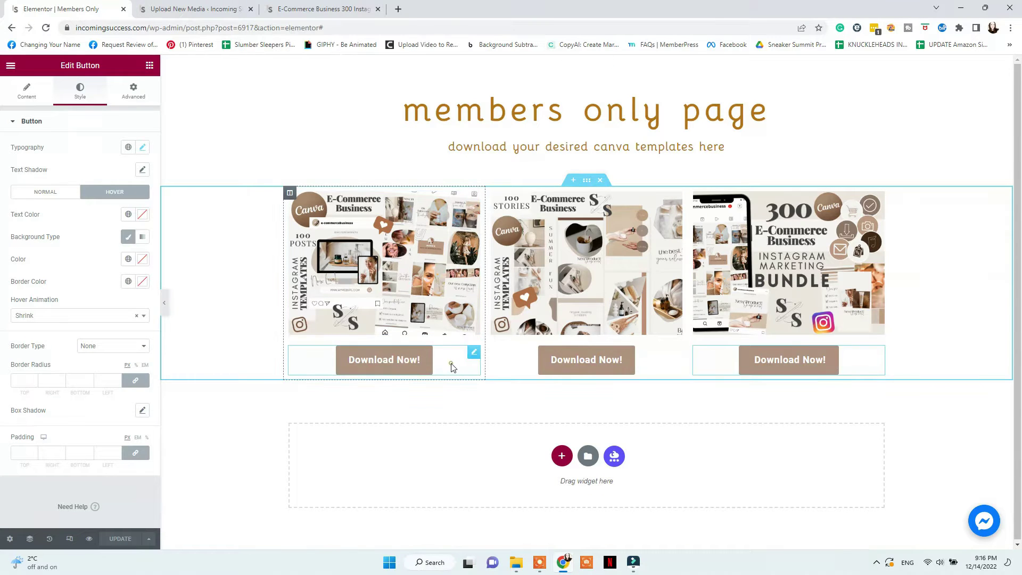
Step: Link the third Download Now! button to the PDF, update the page, and preview it
left_click(877, 353)
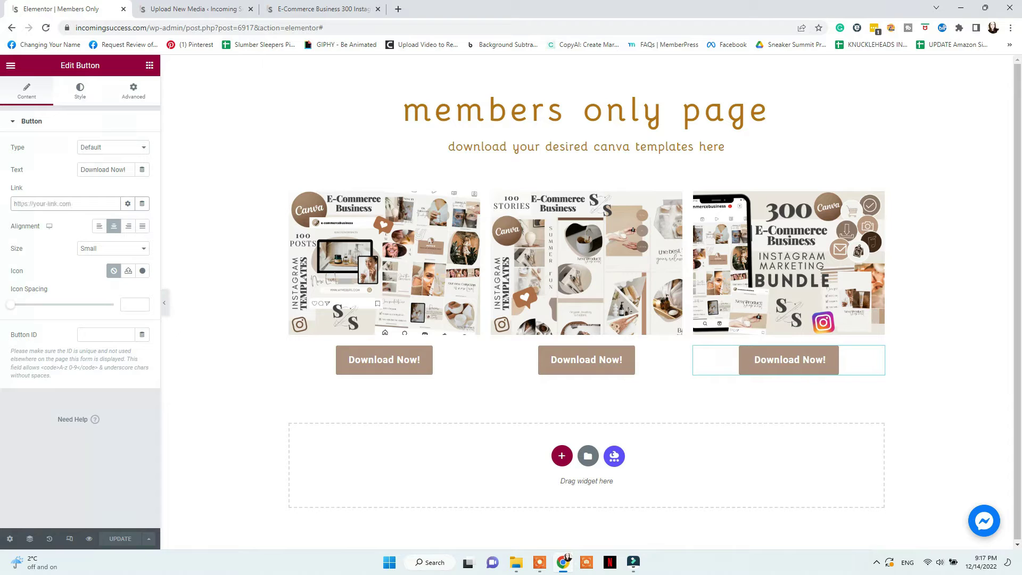
key("ctrl+v")
left_click(121, 538)
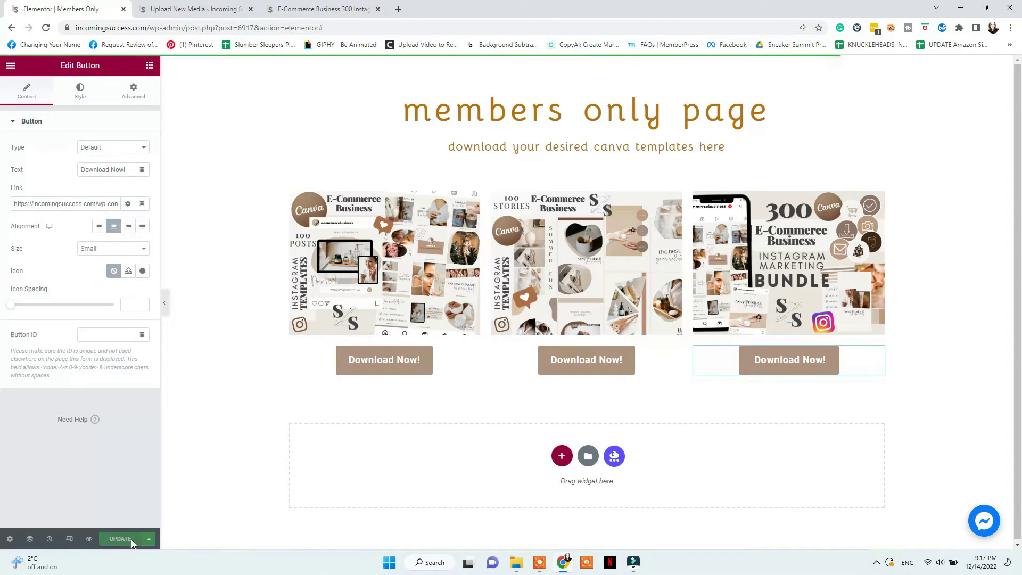
left_click(89, 539)
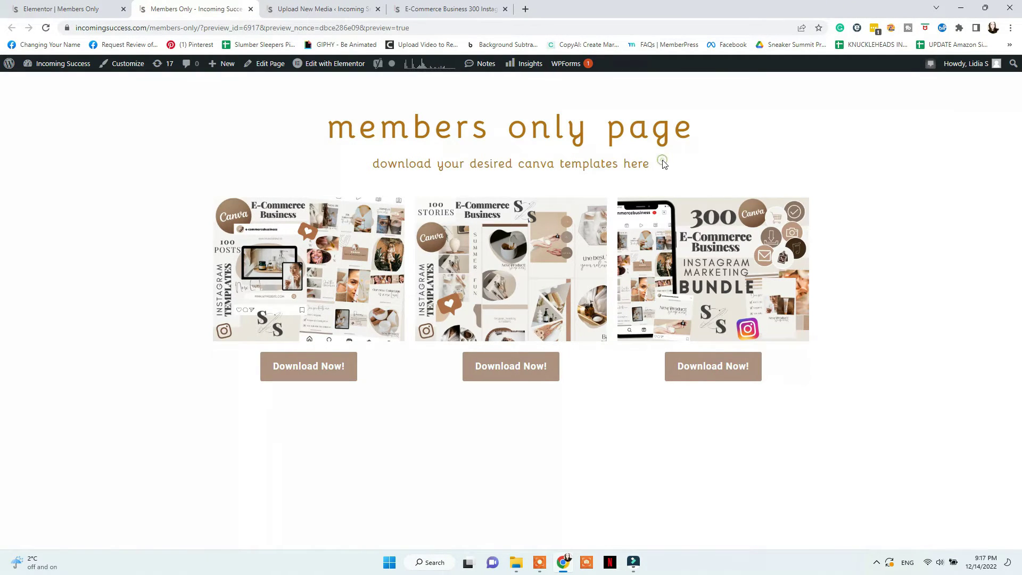
Step: Check that the third Download Now! button opens the bundle PDF
left_click(711, 372)
scroll(718, 290, "down", 10)
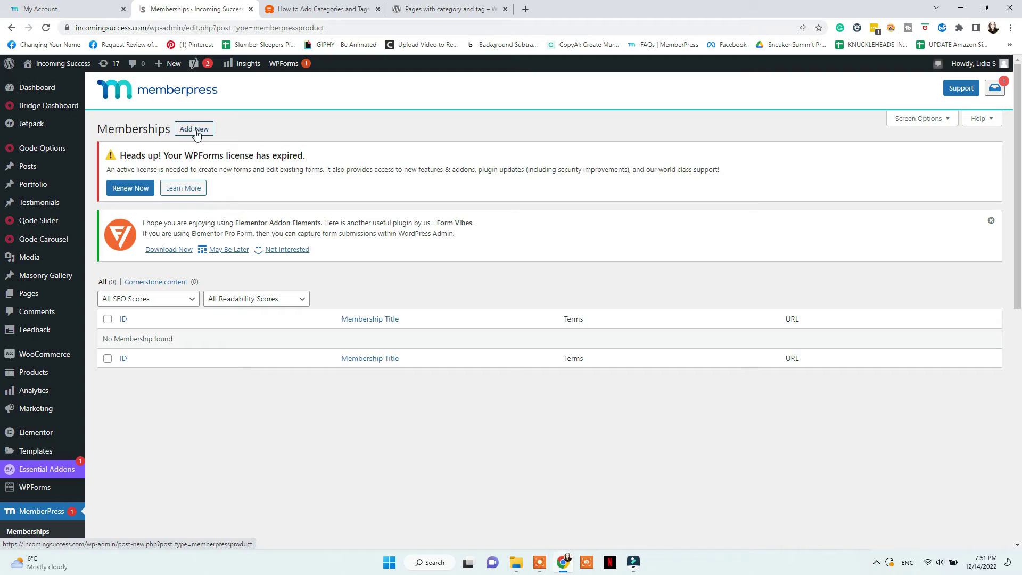
Step: Start a new membership titled Basic, review its options, then go to Rules
left_click(197, 131)
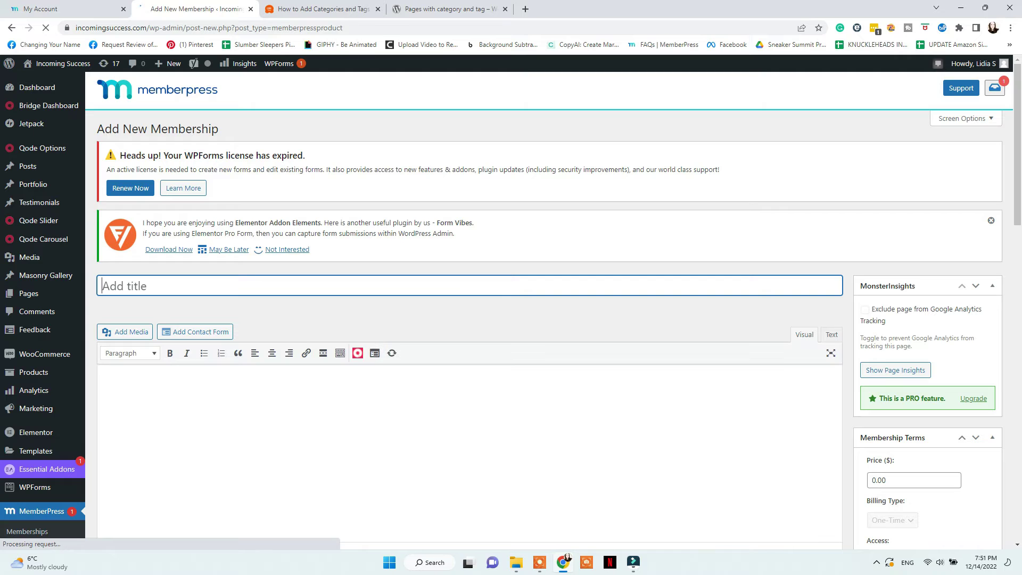
type("c")
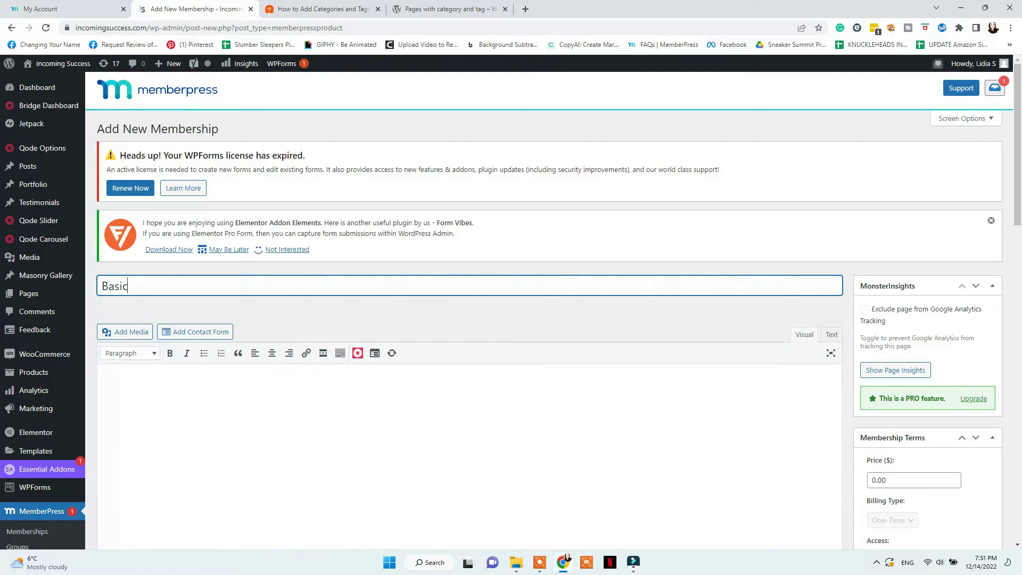
scroll(356, 310, "down", 9)
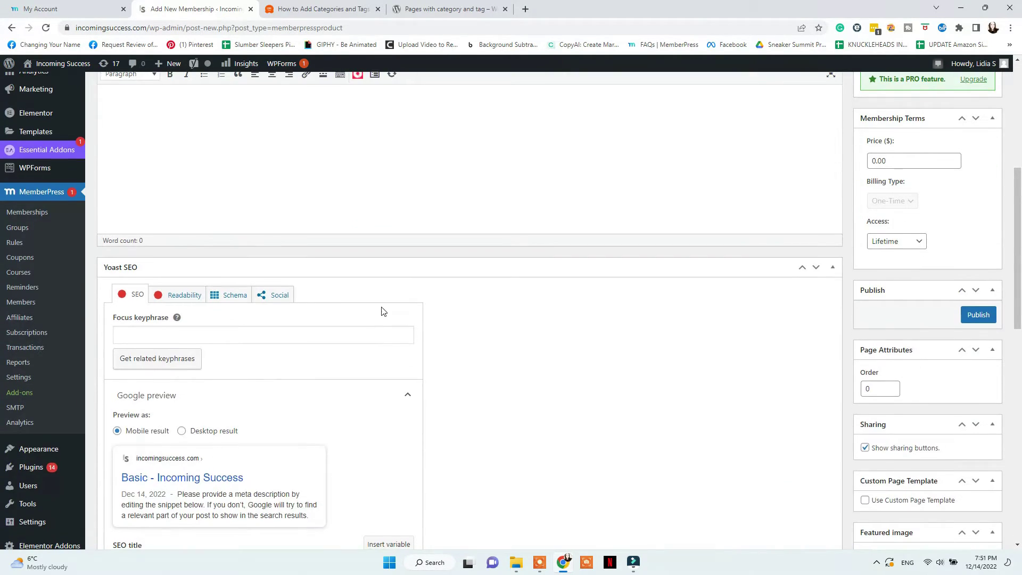
scroll(384, 311, "down", 9)
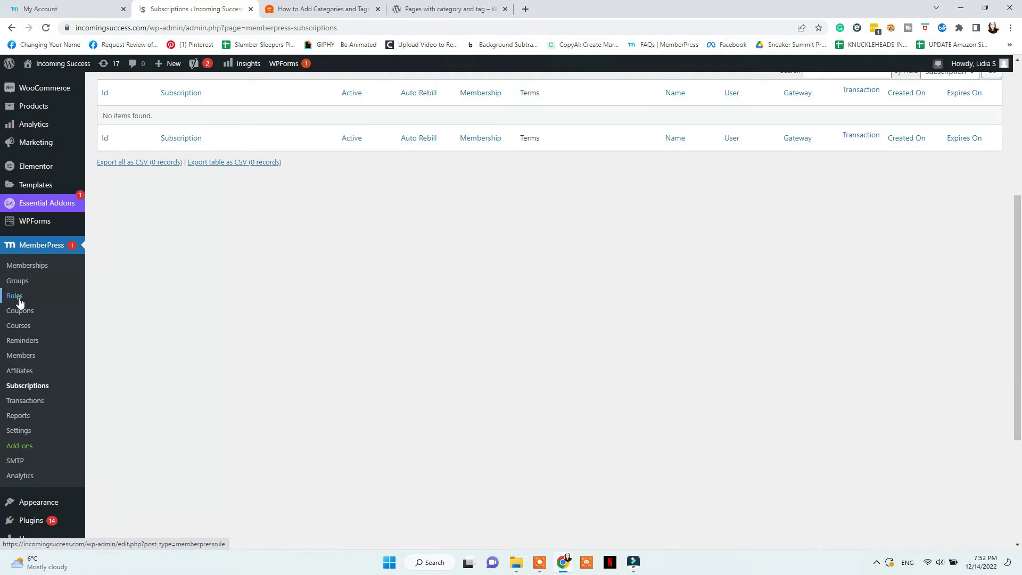
left_click(19, 301)
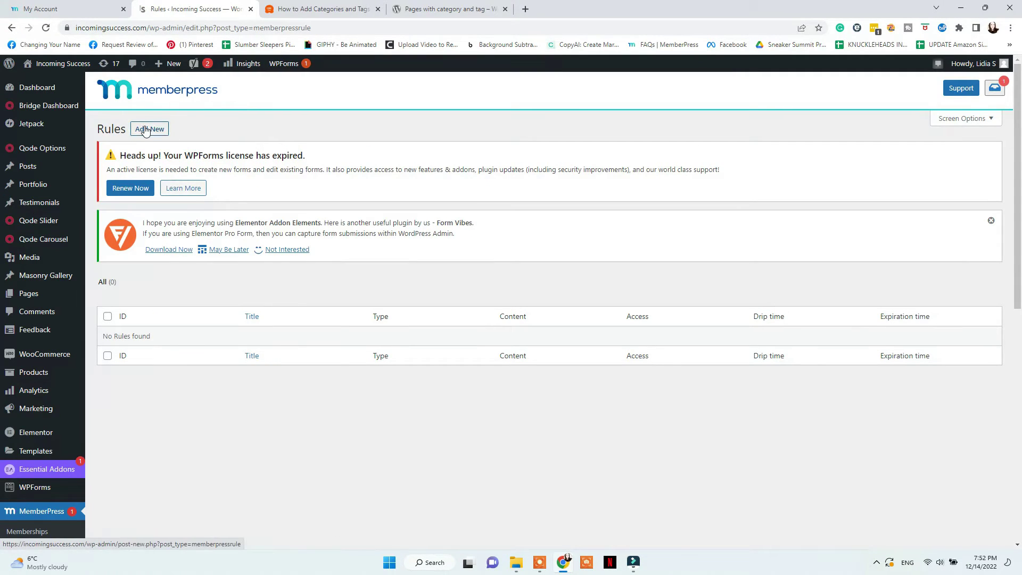
Step: Create a new rule protecting the single page Members Only
left_click(146, 130)
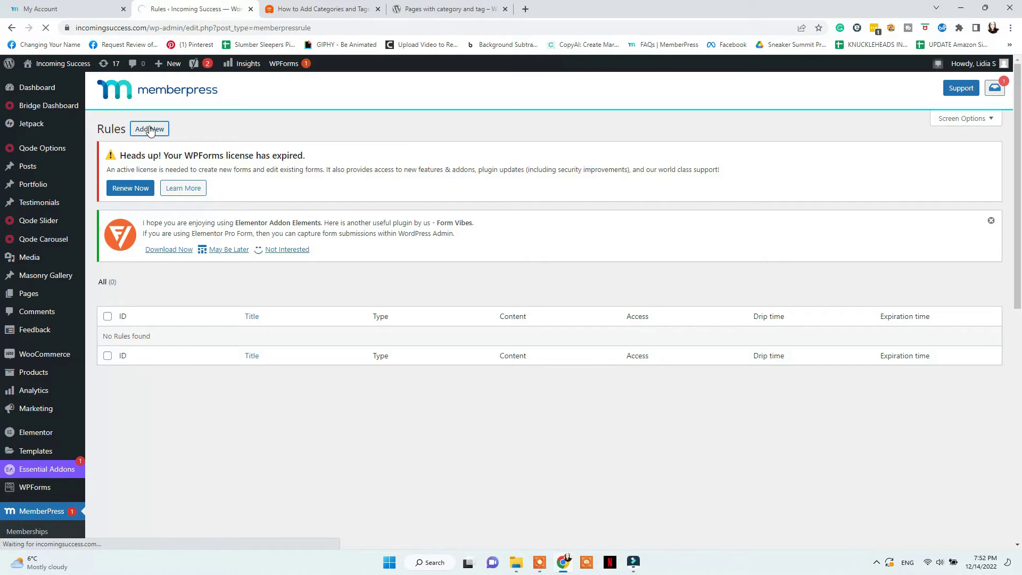
scroll(135, 212, "down", 3)
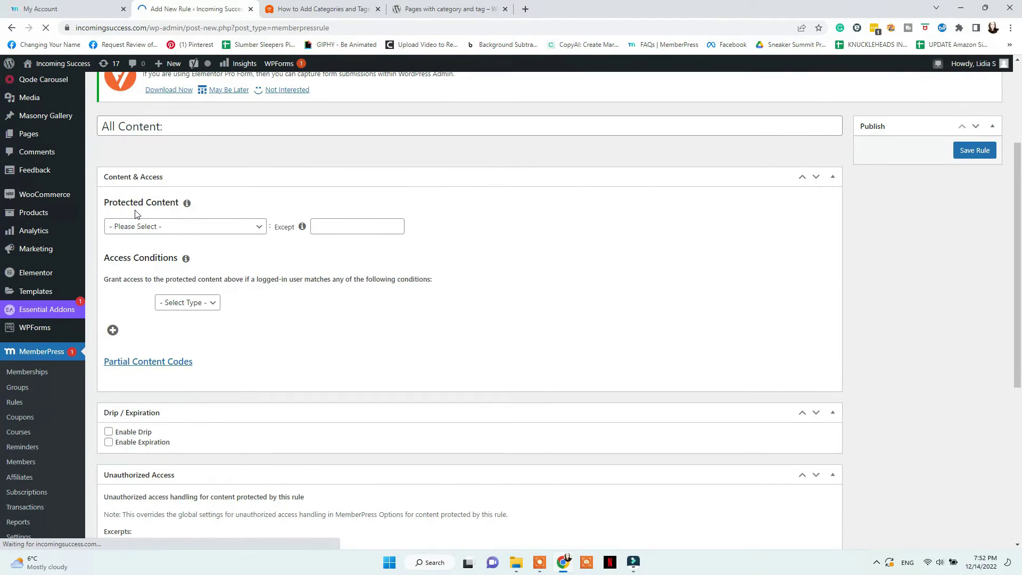
left_click(158, 225)
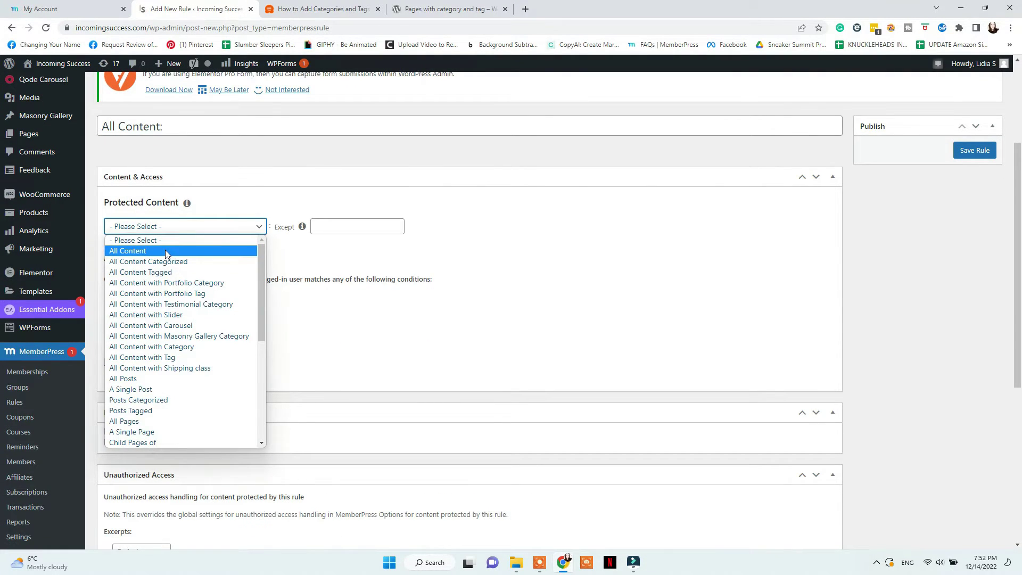
scroll(183, 358, "down", 2)
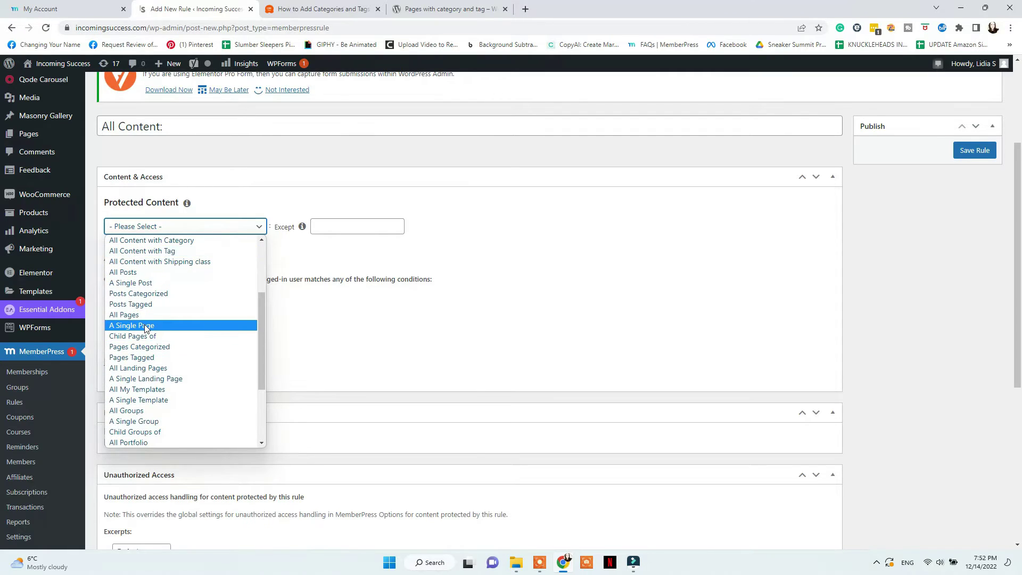
left_click(181, 327)
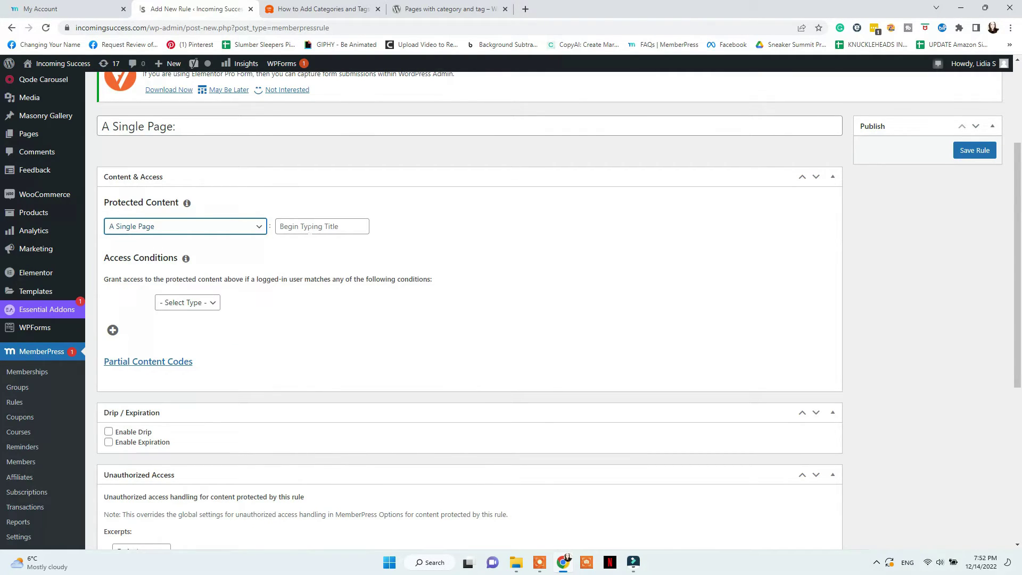
left_click(311, 230)
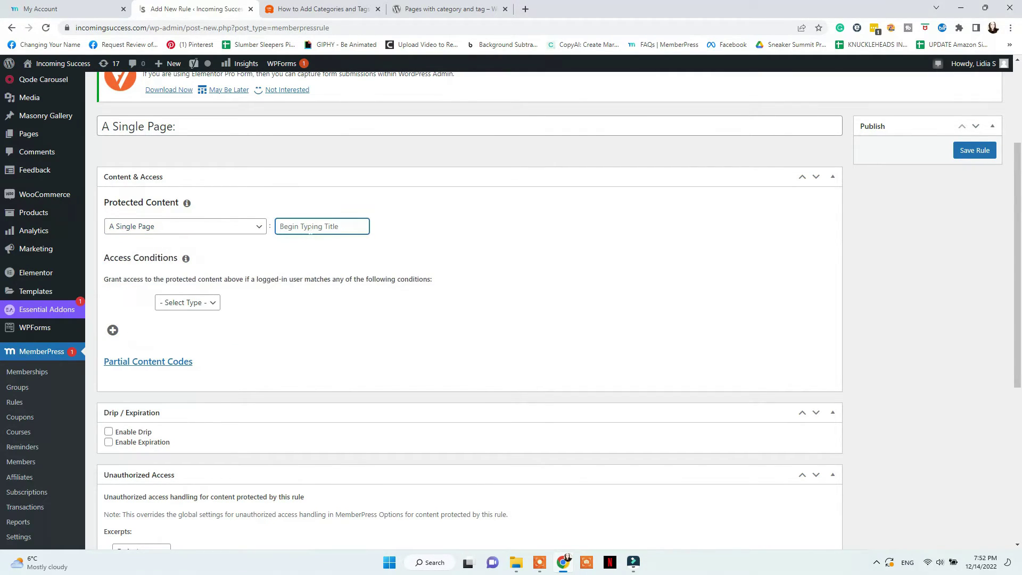
type("Members Only")
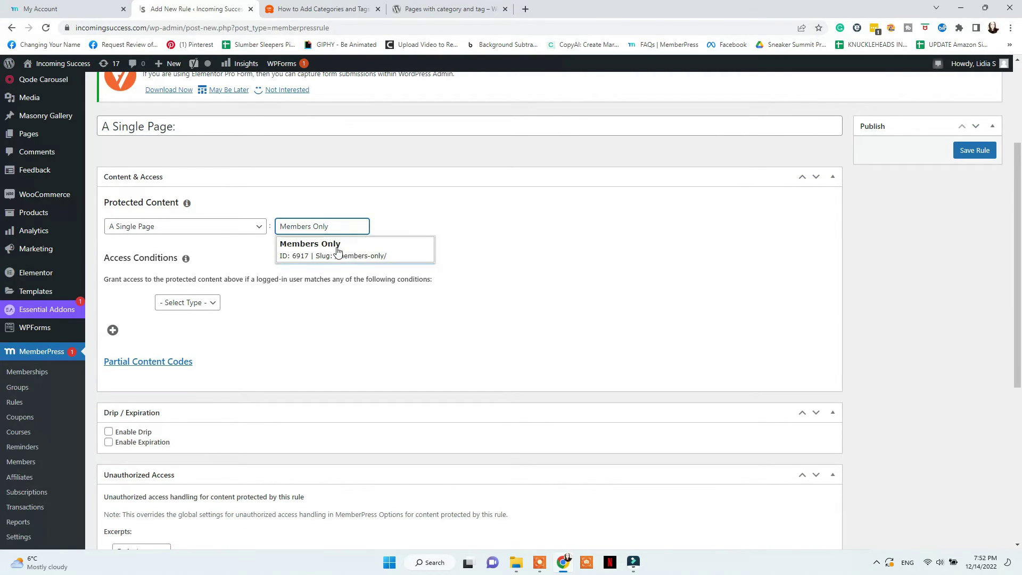
left_click(338, 250)
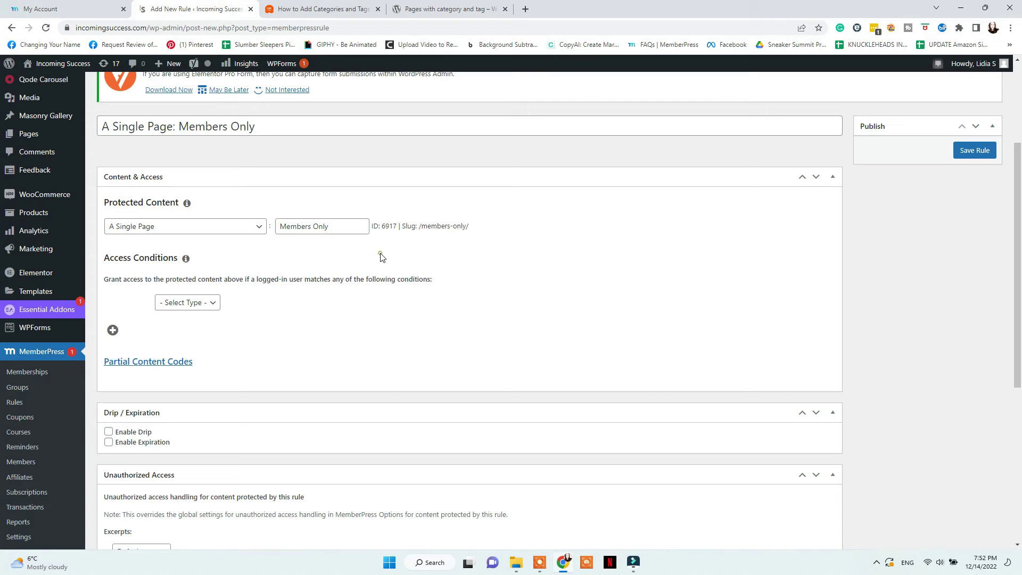
Step: Set the rule's access condition to Membership is Basic
left_click(198, 303)
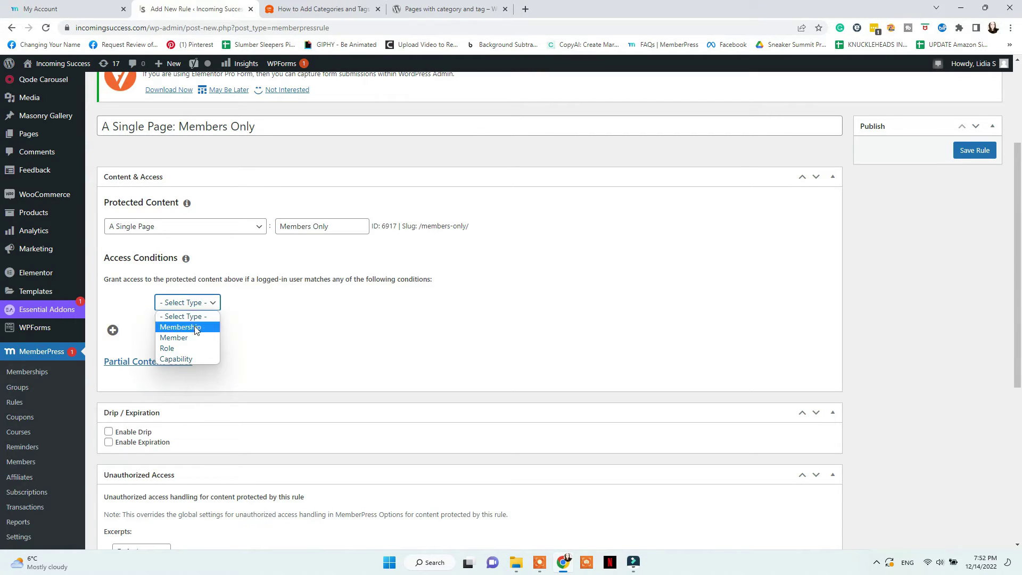
left_click(208, 326)
left_click(326, 308)
left_click(326, 309)
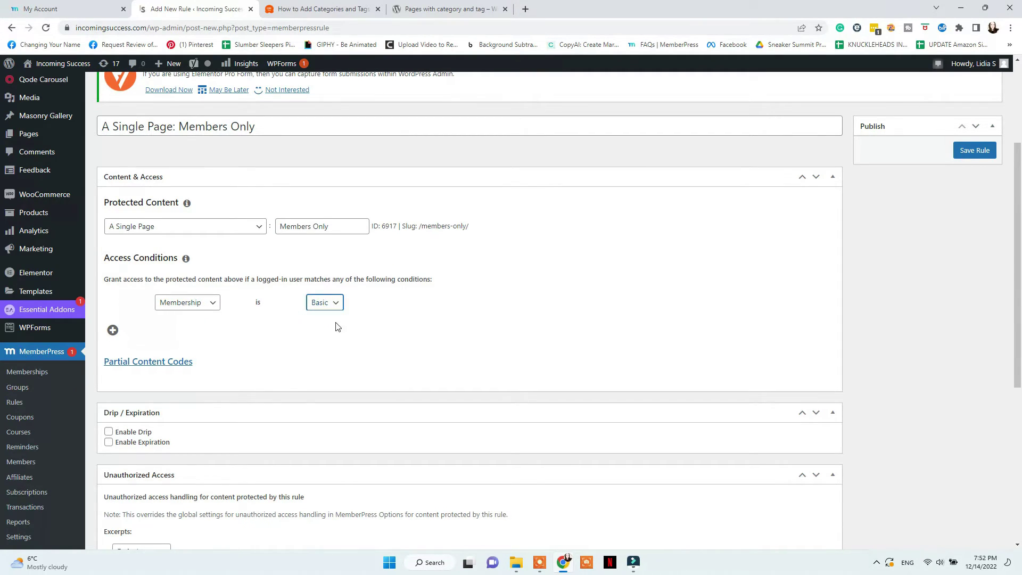
scroll(349, 326, "down", 2)
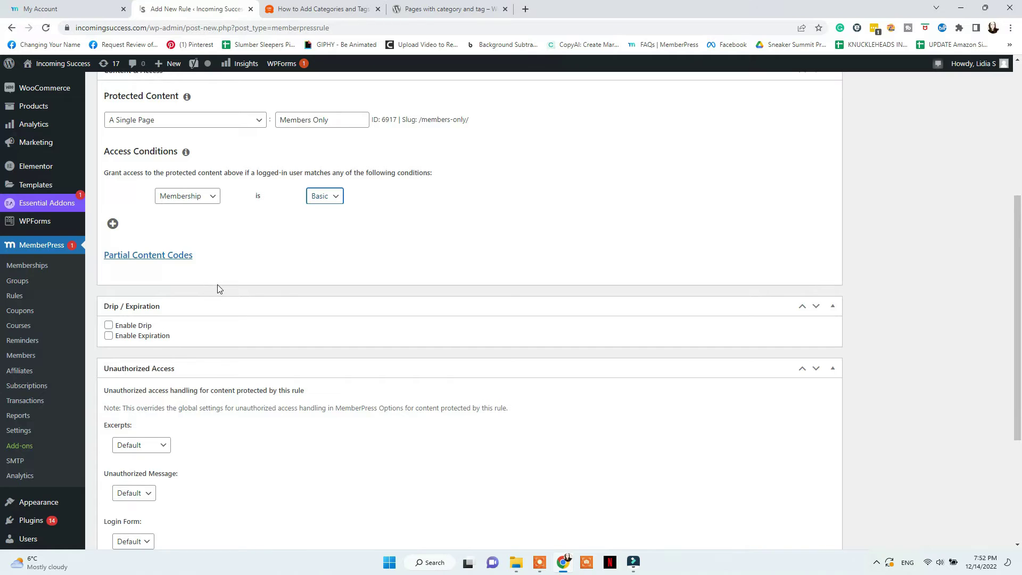
scroll(217, 288, "down", 2)
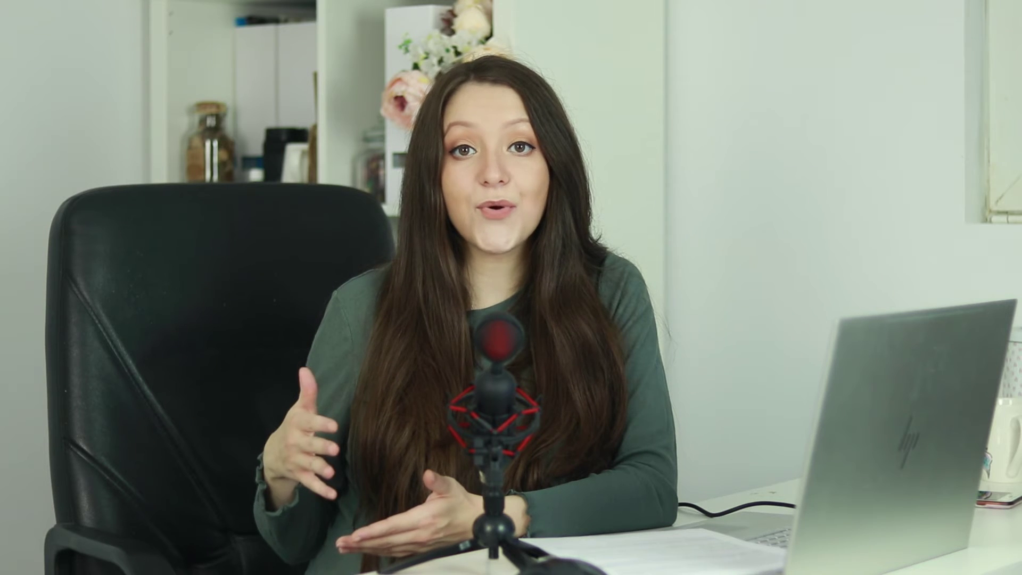